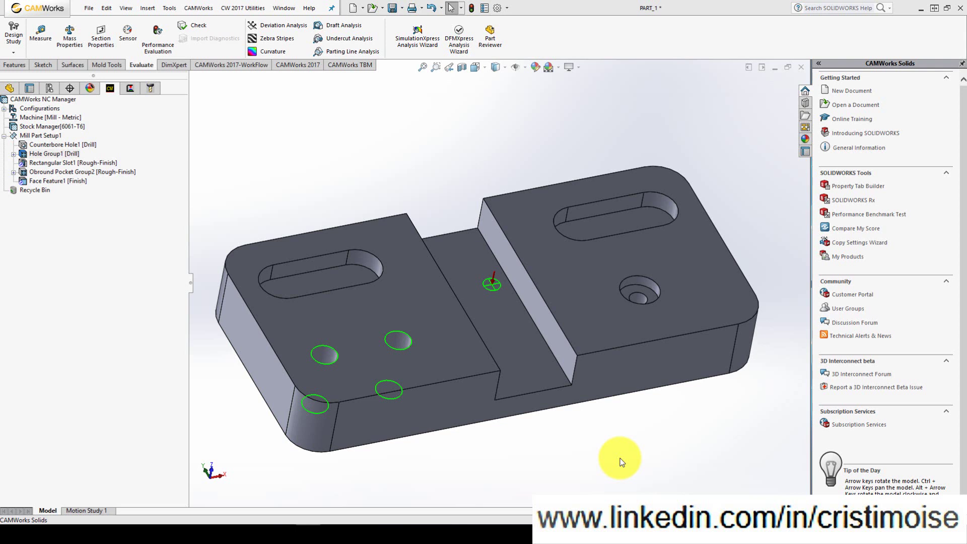
Step: Edit Mill Part Setup1's definition and drag Part Setup Parameters right to keep the model visible
left_click(127, 91)
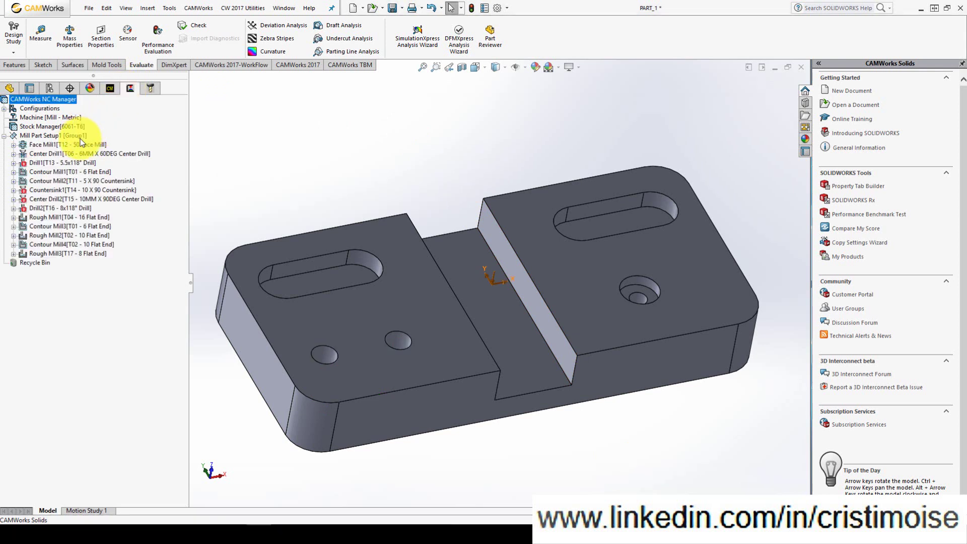
right_click(79, 136)
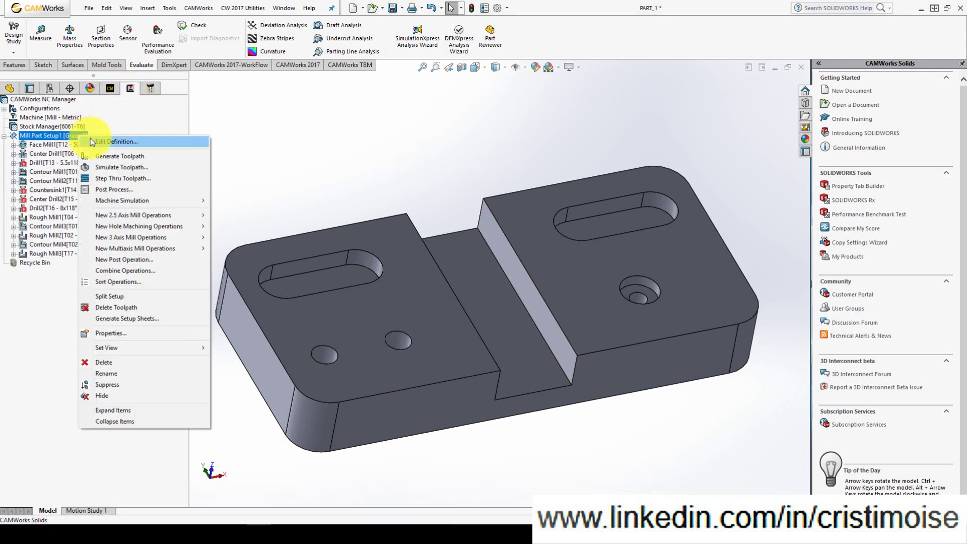
left_click(91, 141)
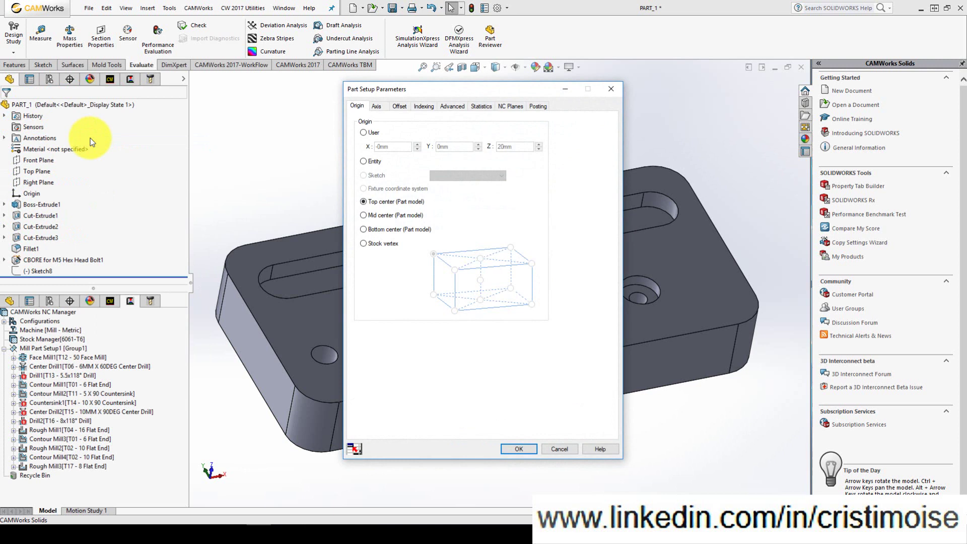
left_click_drag(467, 89, 691, 89)
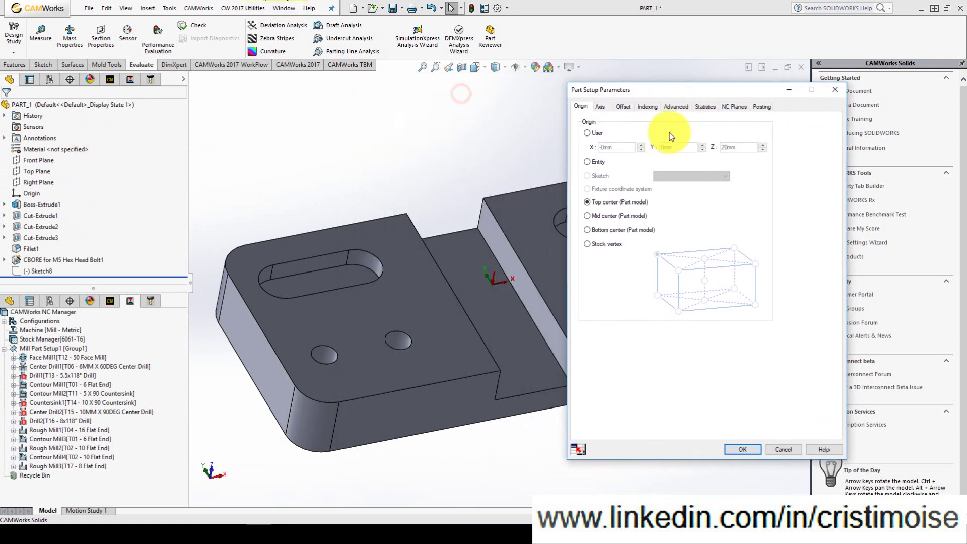
scroll(466, 271, "up", 3)
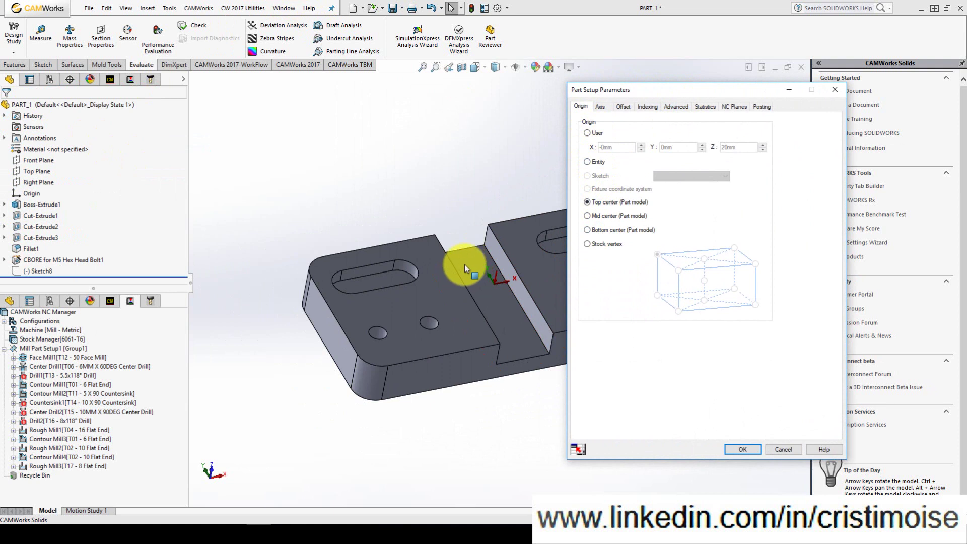
middle_click_drag(464, 264, 409, 200, "ctrl")
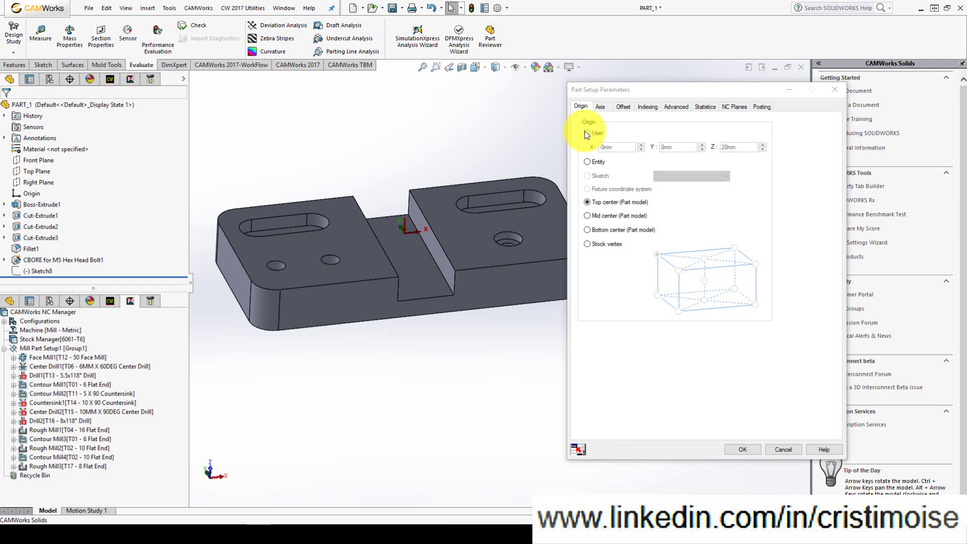
Step: Try Entity, Top center and Mid center origins, settling on Bottom center (Part model) at 0mm
left_click(587, 162)
left_click(470, 196)
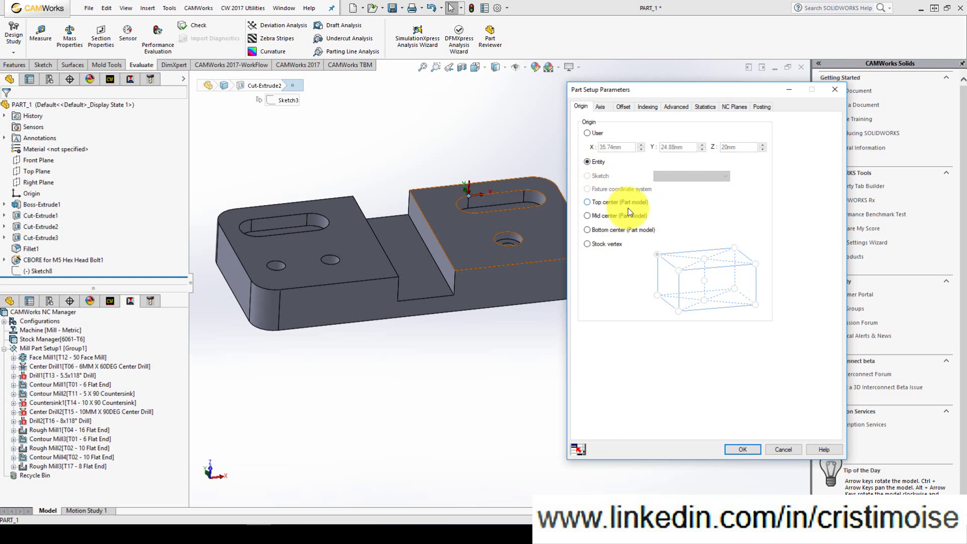
left_click(588, 203)
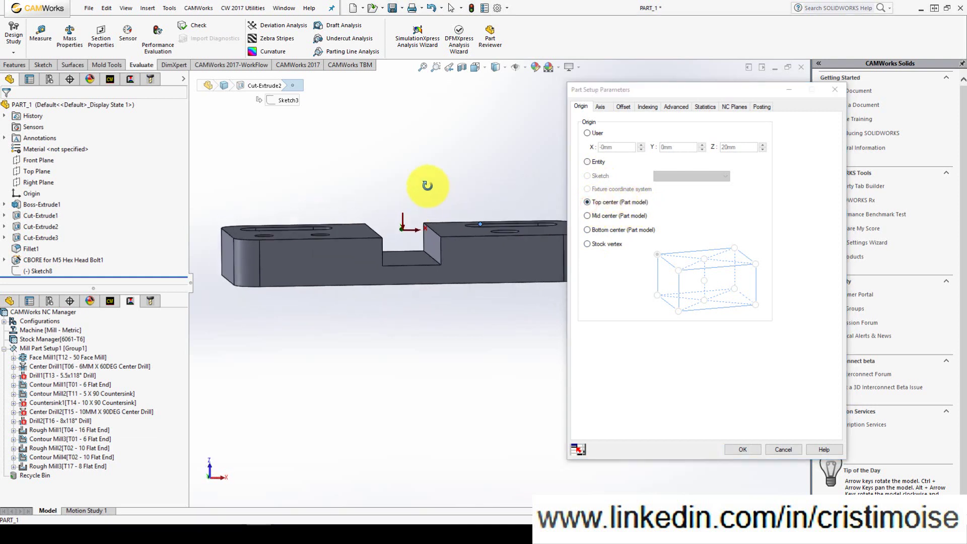
left_click(589, 216)
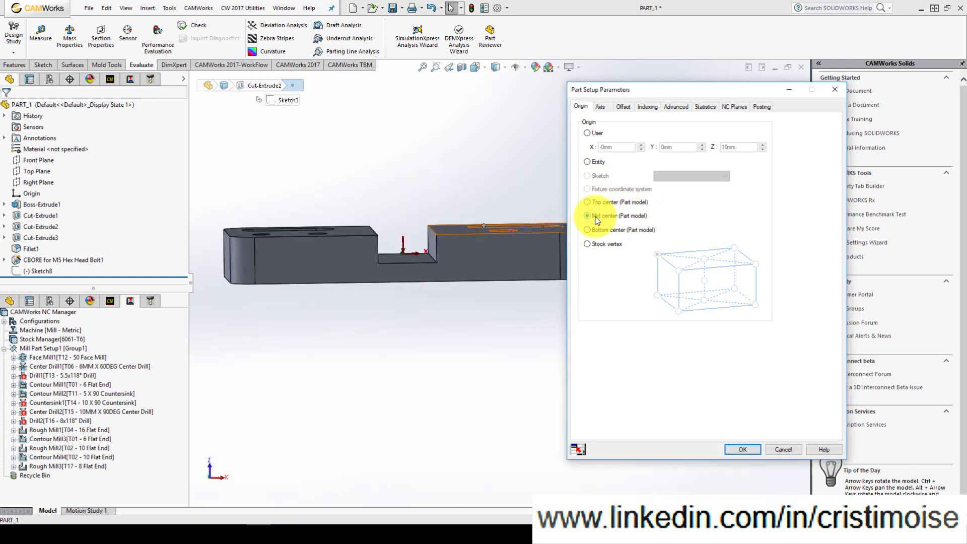
left_click(595, 231)
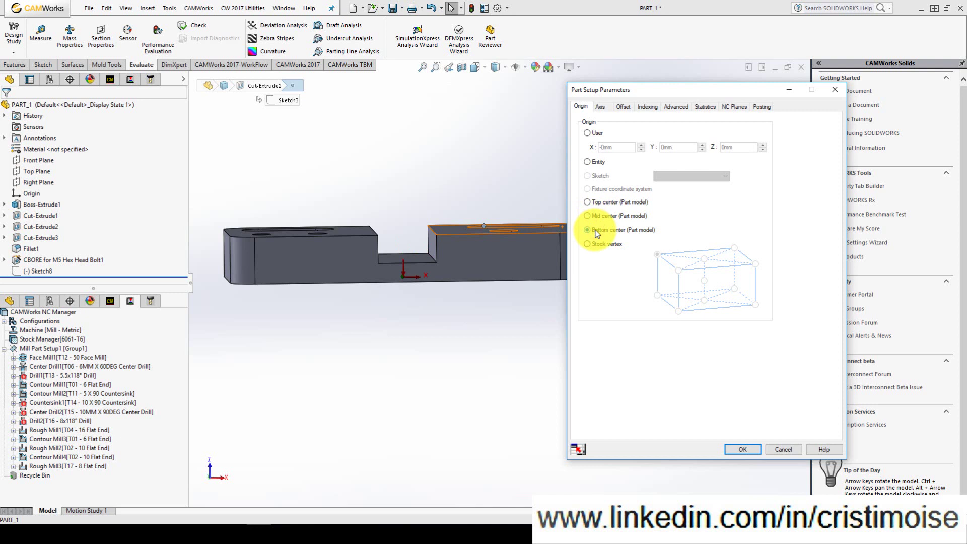
Step: Set the origin to the top back-right stock vertex (X 75, Y 35, Z 25mm)
middle_click_drag(371, 220, 413, 262)
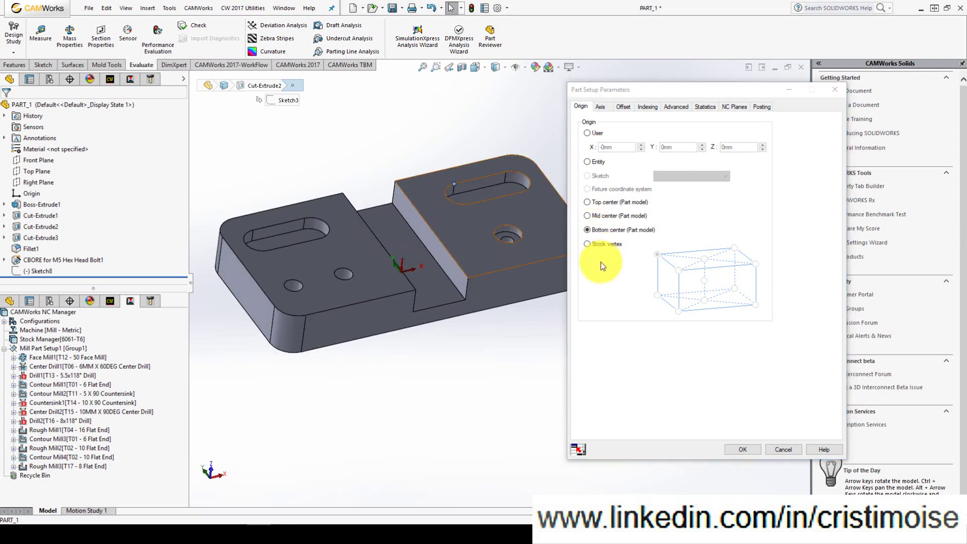
left_click(588, 243)
middle_click_drag(292, 237, 237, 187)
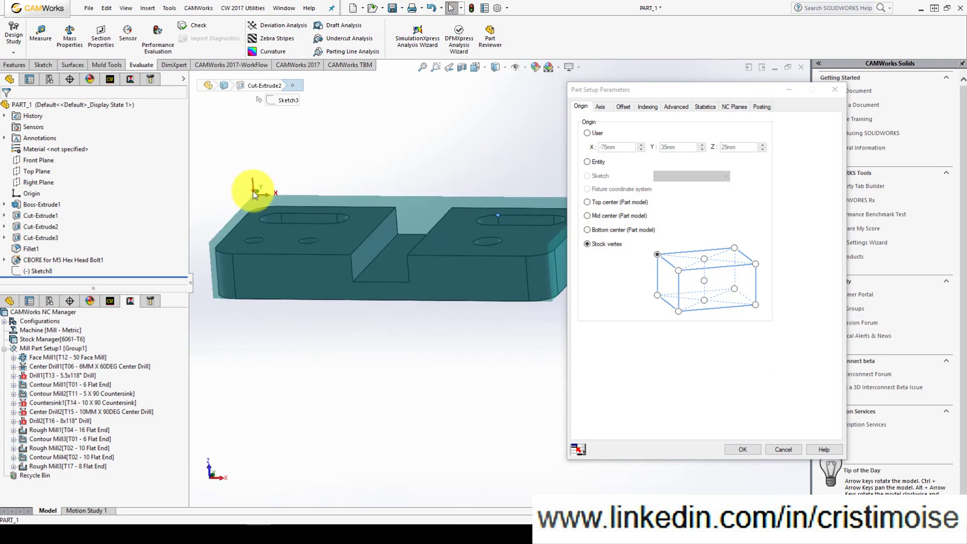
left_click(735, 248)
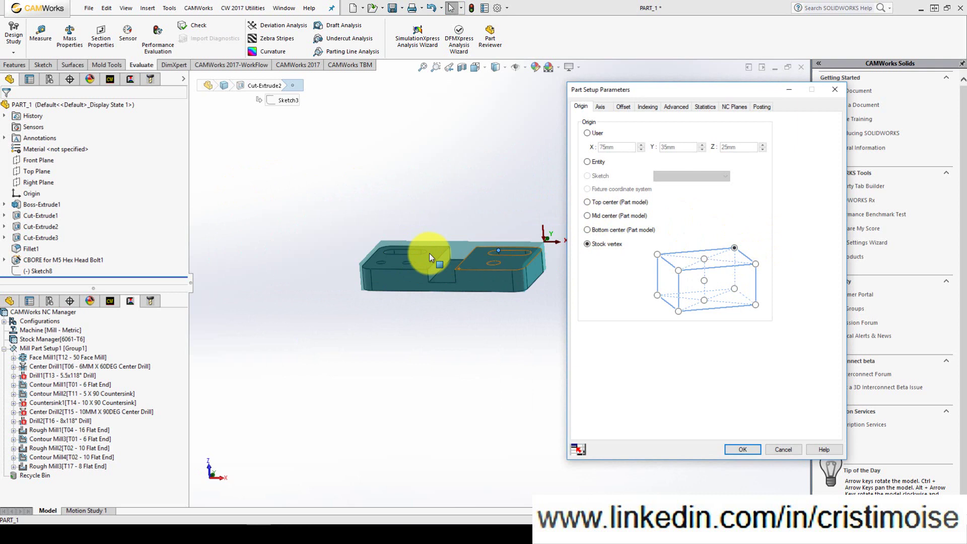
left_click(705, 260)
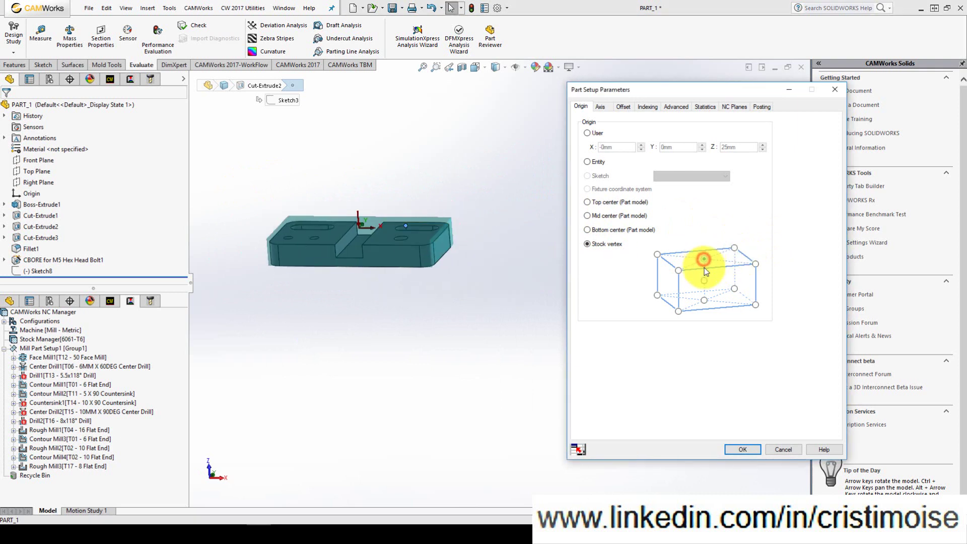
left_click(704, 300)
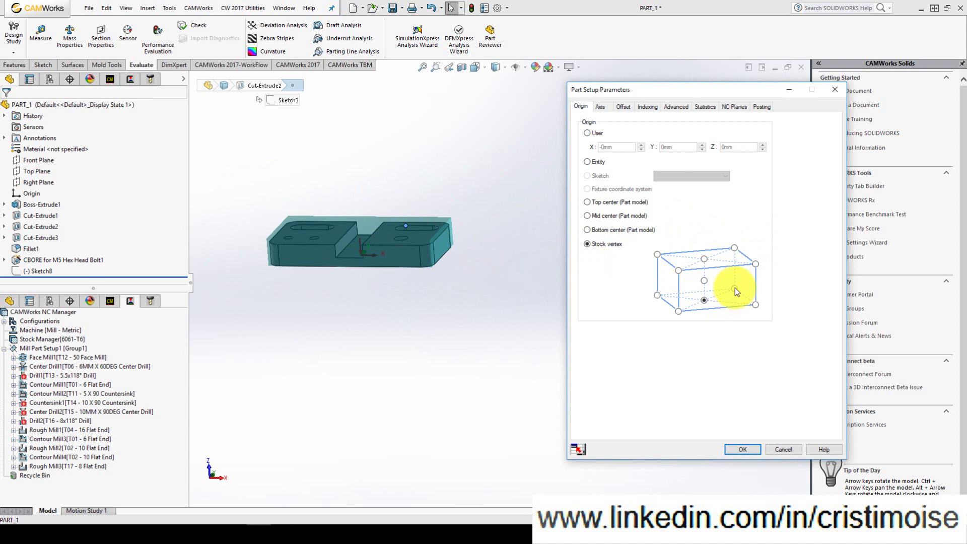
left_click(734, 249)
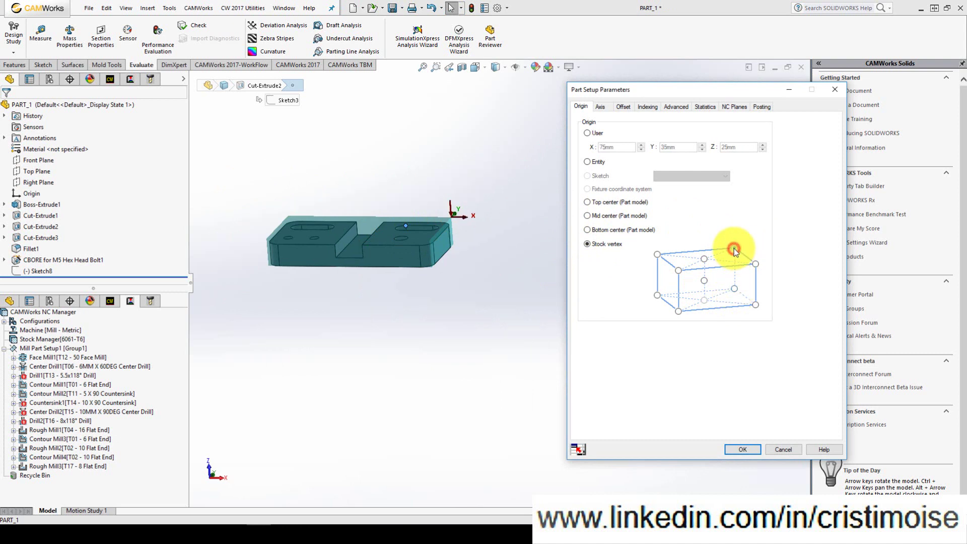
middle_click_drag(381, 208, 409, 255)
scroll(395, 240, "up", 3)
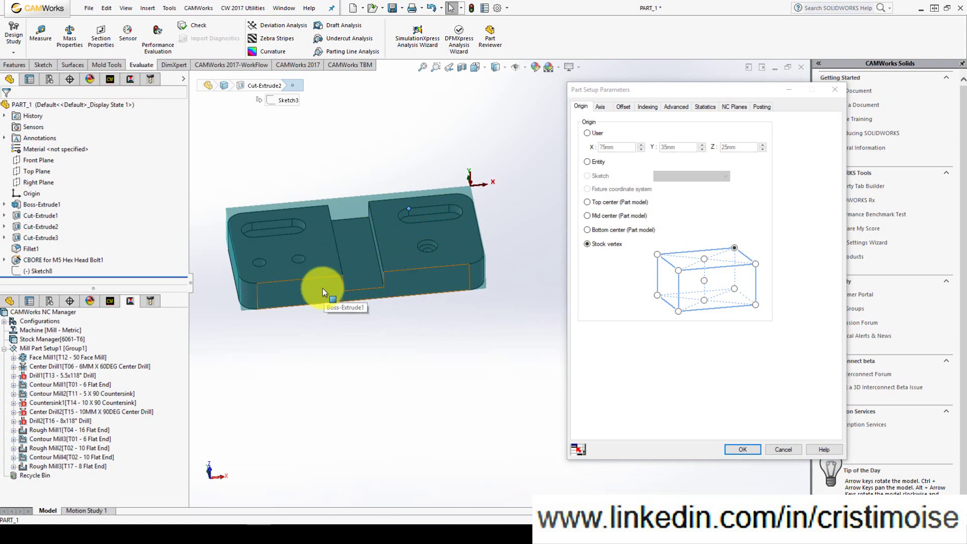
middle_click_drag(283, 326, 268, 134)
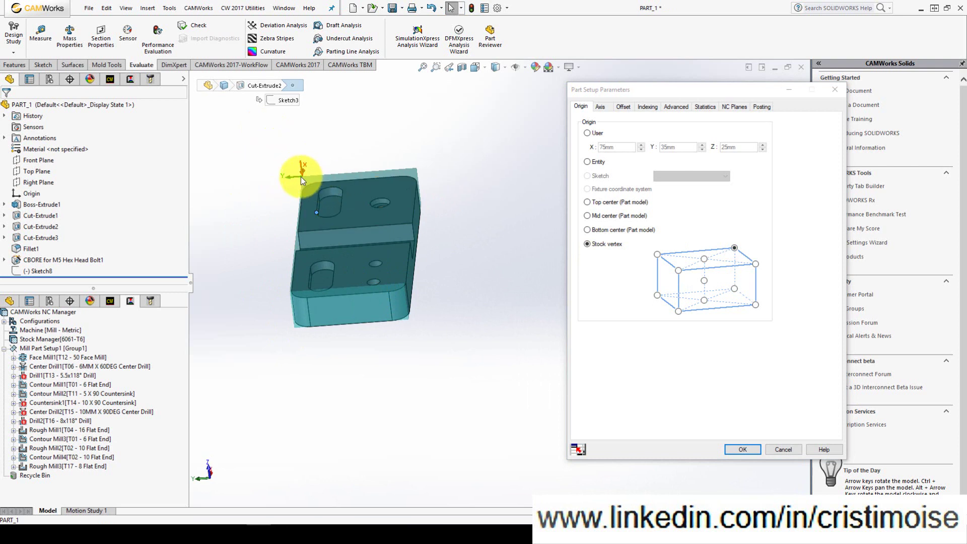
Step: Change the X-axis machining direction angle from 0 to -90deg, checking the rotated axes
left_click(600, 107)
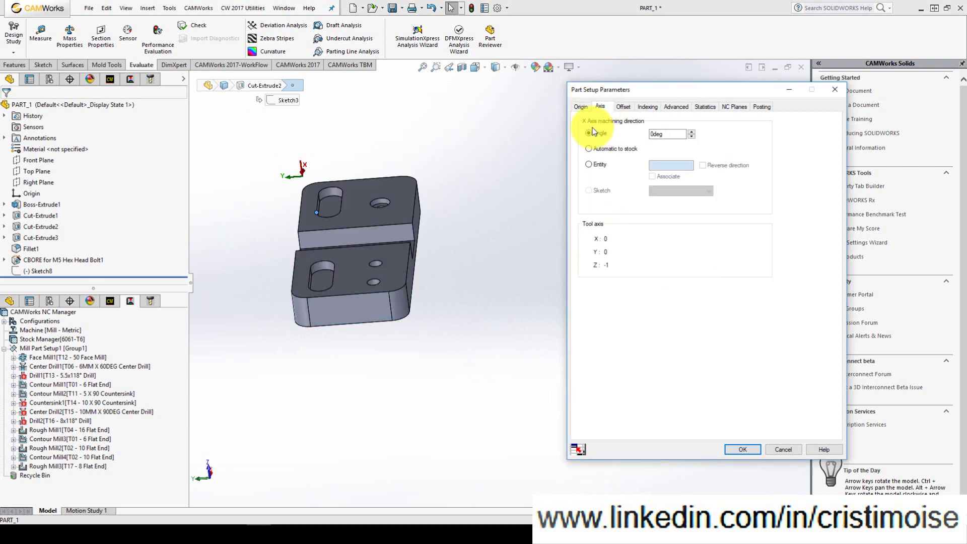
double_click(679, 137)
type("90")
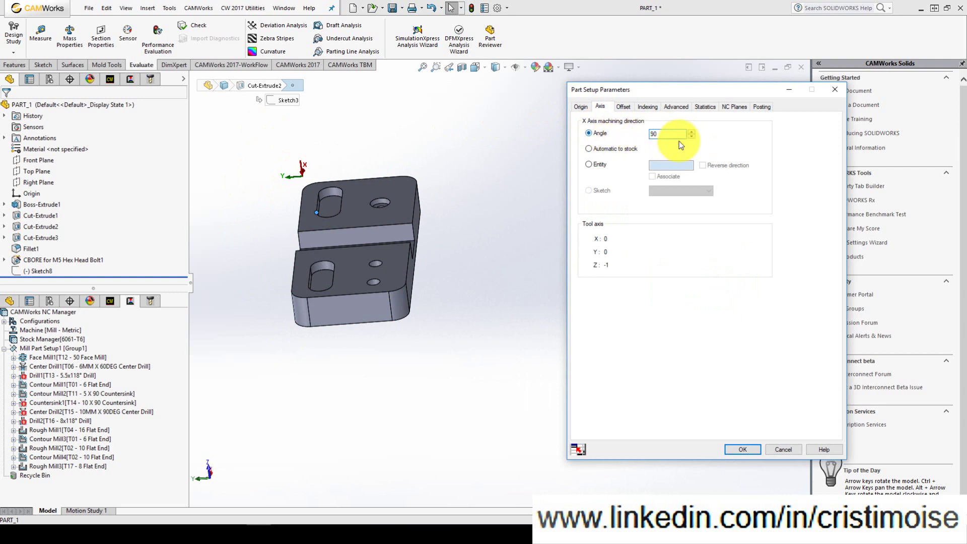
left_click(582, 107)
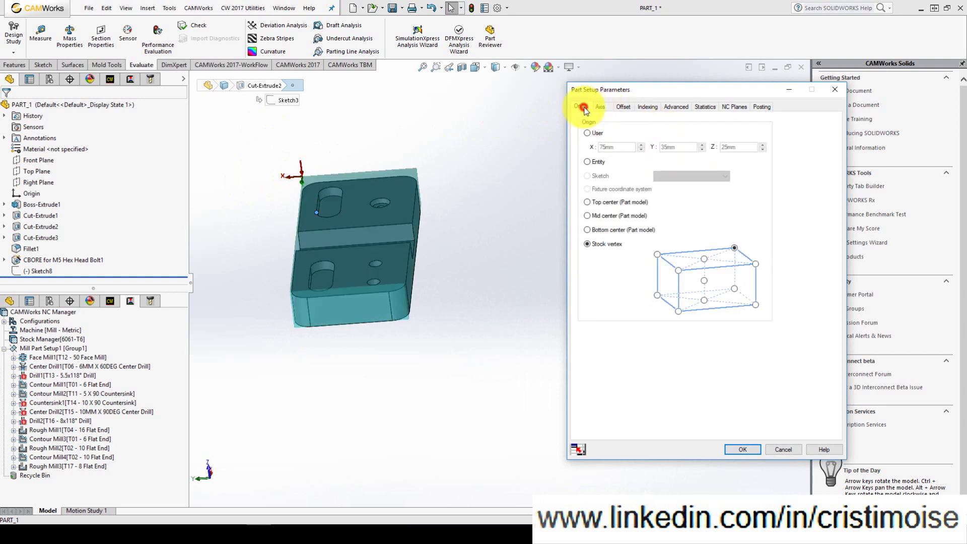
left_click(600, 107)
middle_click_drag(363, 286, 370, 162)
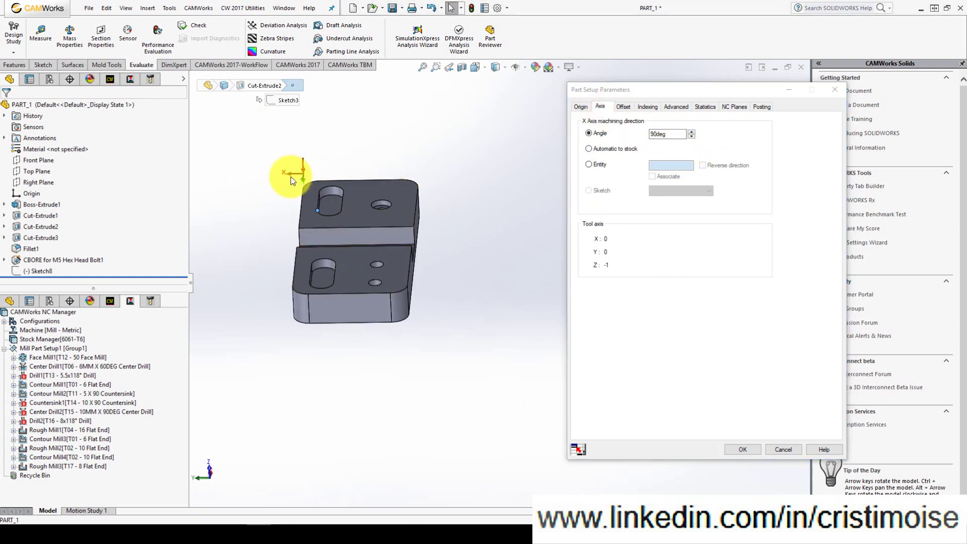
left_click_drag(686, 134, 634, 133)
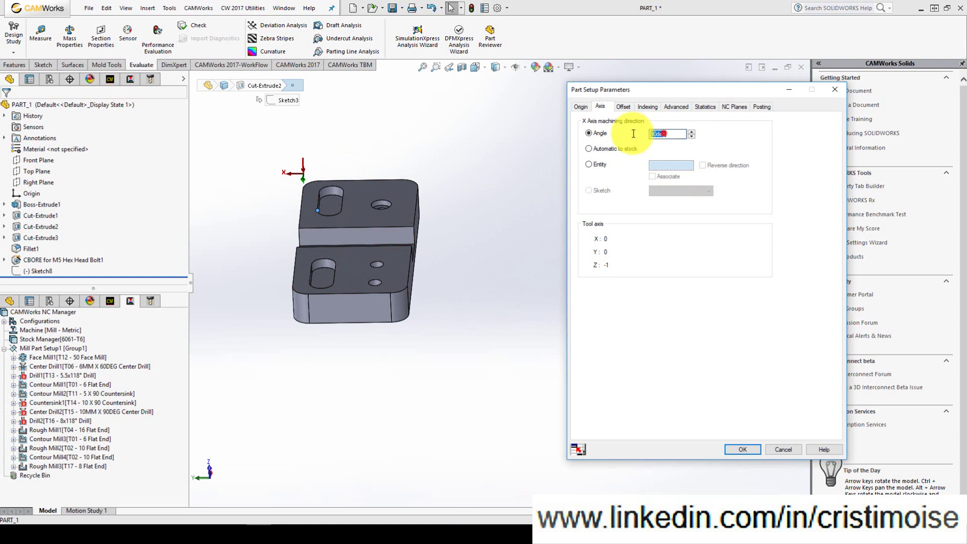
type("-90")
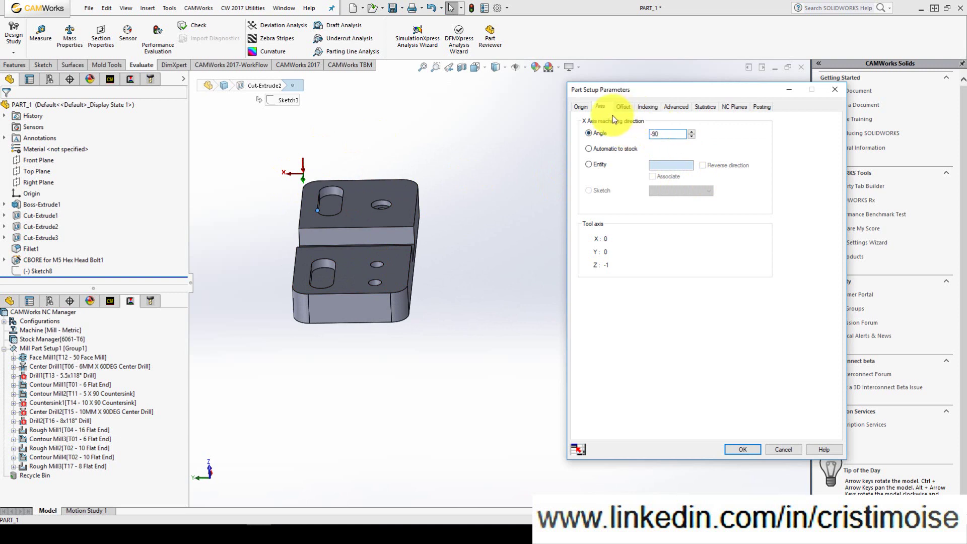
left_click(581, 106)
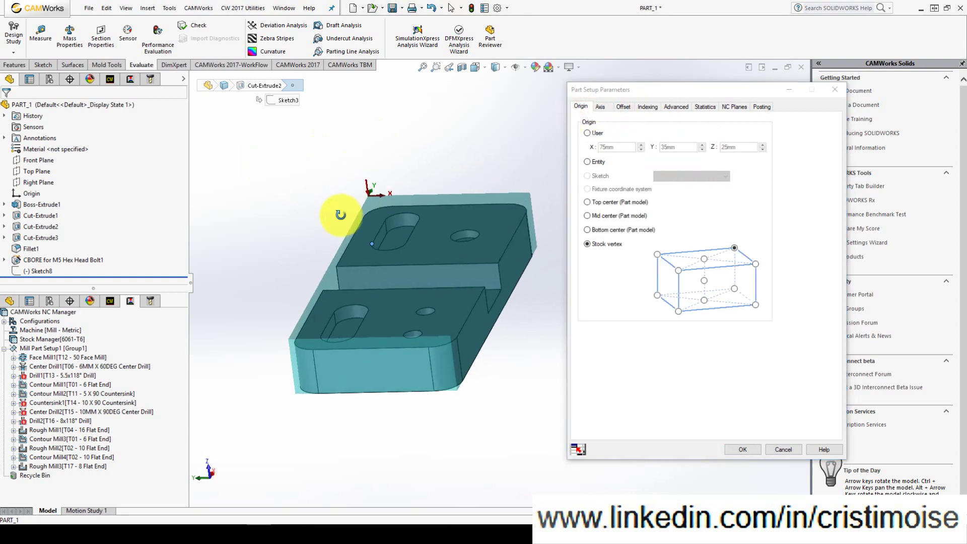
Step: Choose work coordinate offset 54, accept the setup, and confirm toolpath regeneration
left_click(622, 107)
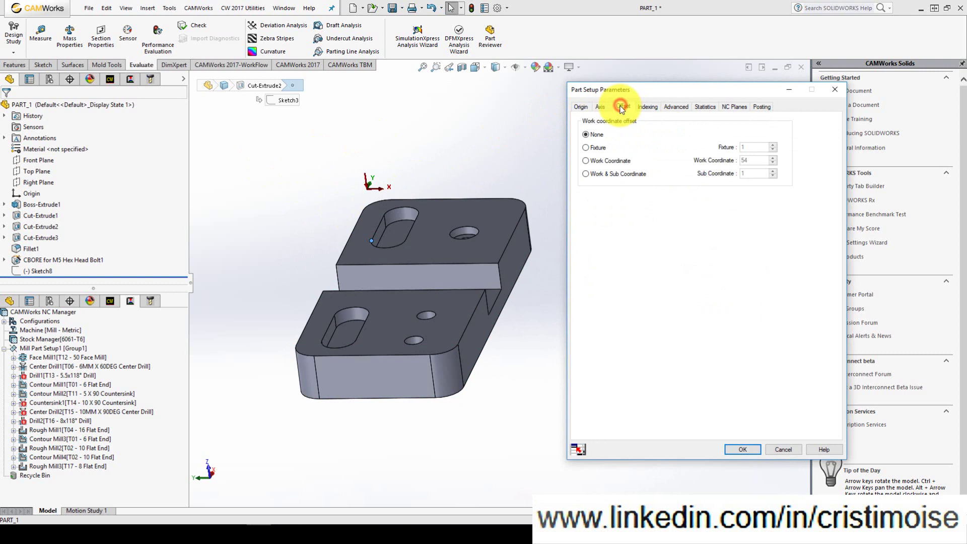
left_click(595, 161)
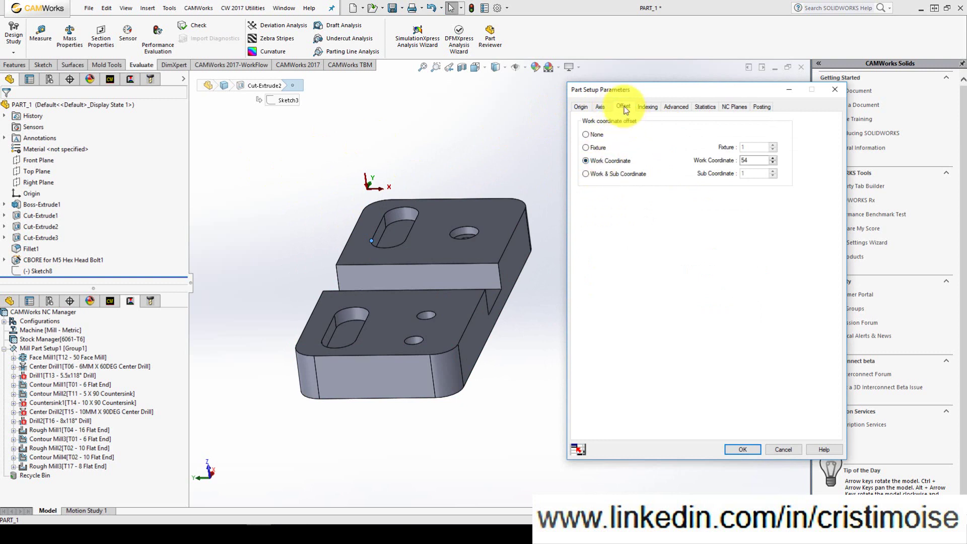
left_click(581, 107)
left_click(751, 453)
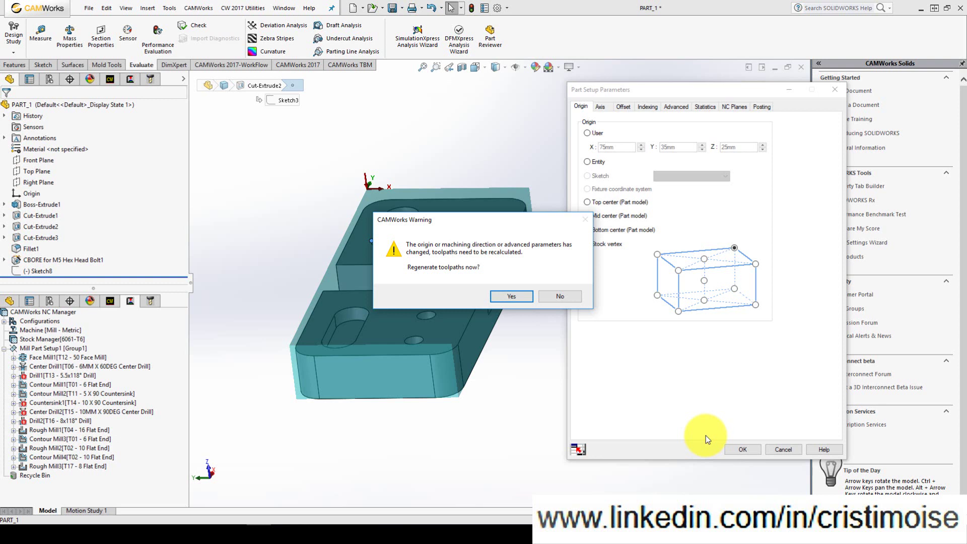
left_click(512, 296)
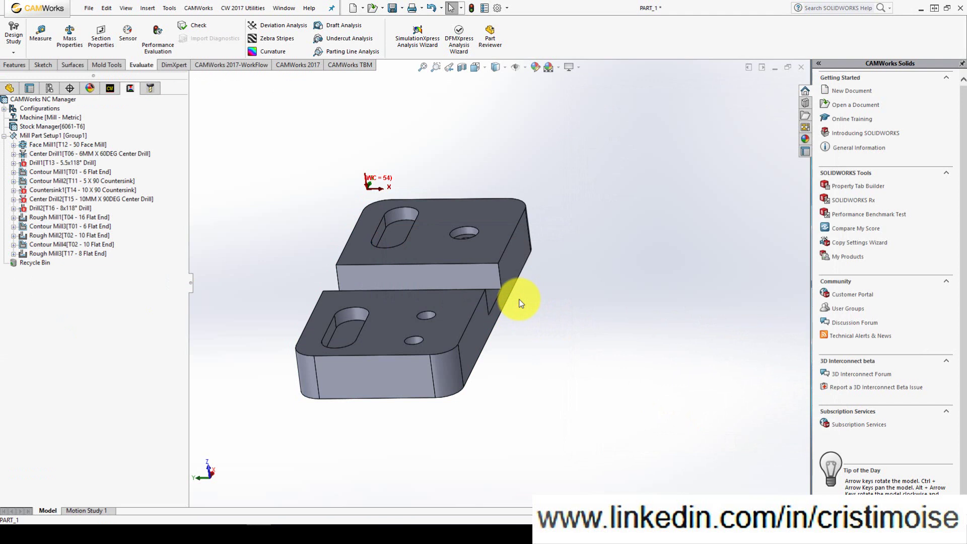
Step: Reopen Mill Part Setup1's Part Setup Parameters from the Operation Tree, origin still at 75/35/25mm
left_click(112, 88)
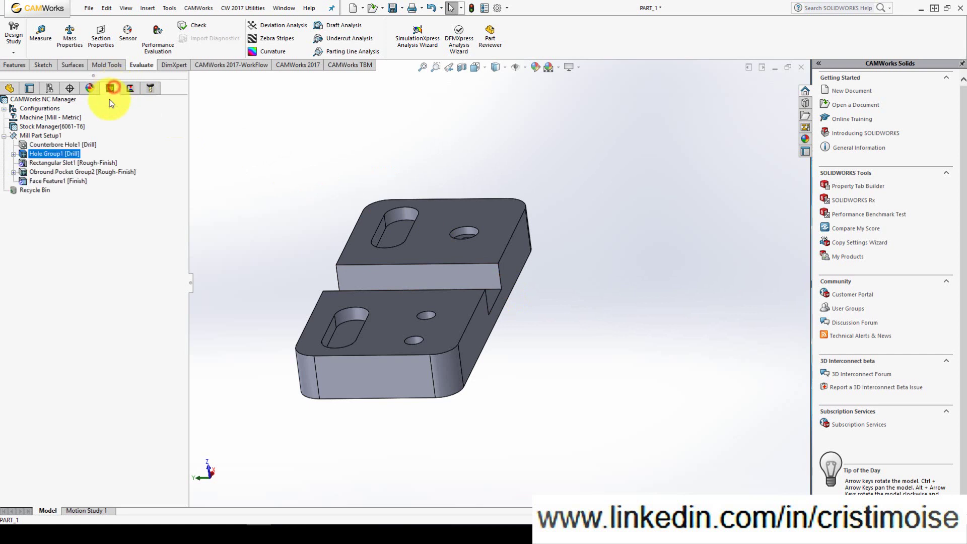
right_click(51, 136)
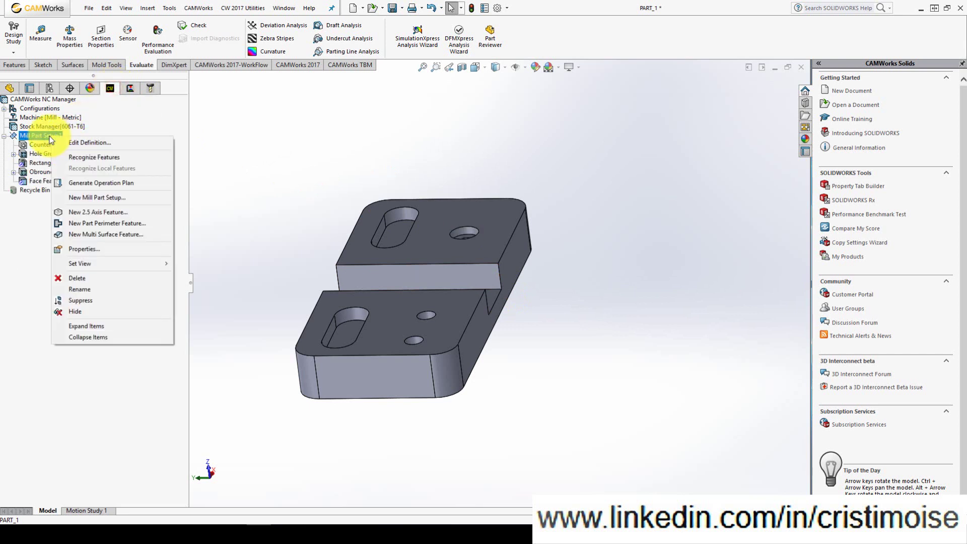
left_click(37, 136)
left_click(37, 136)
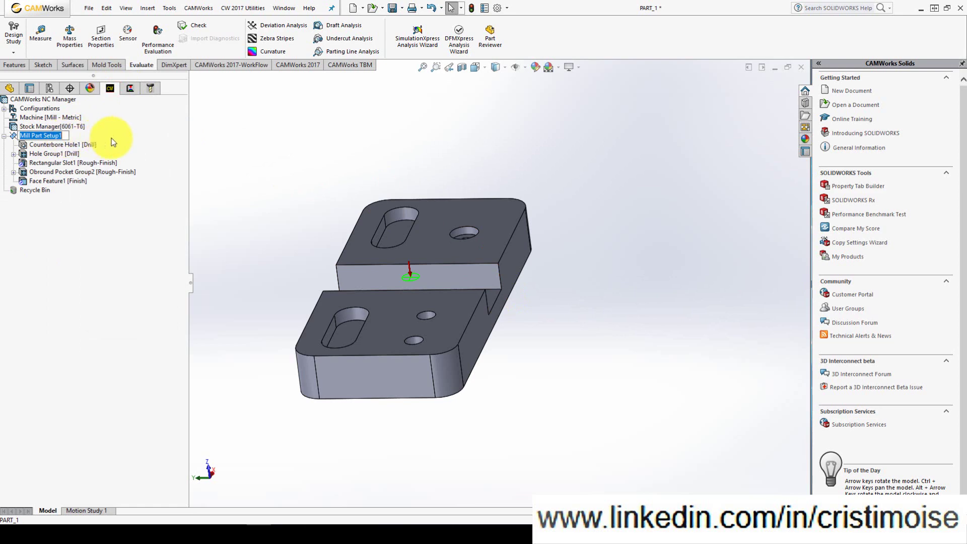
left_click(129, 89)
right_click(63, 137)
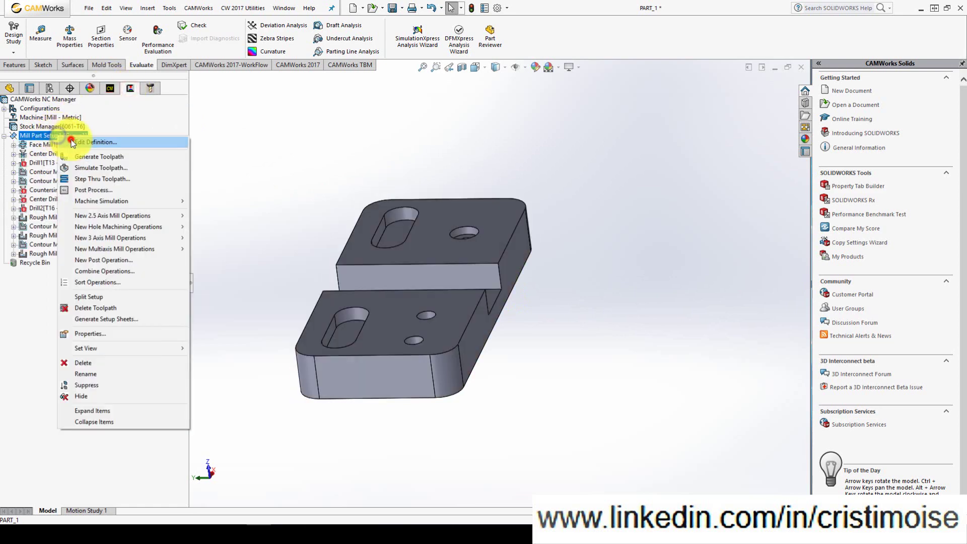
left_click(71, 140)
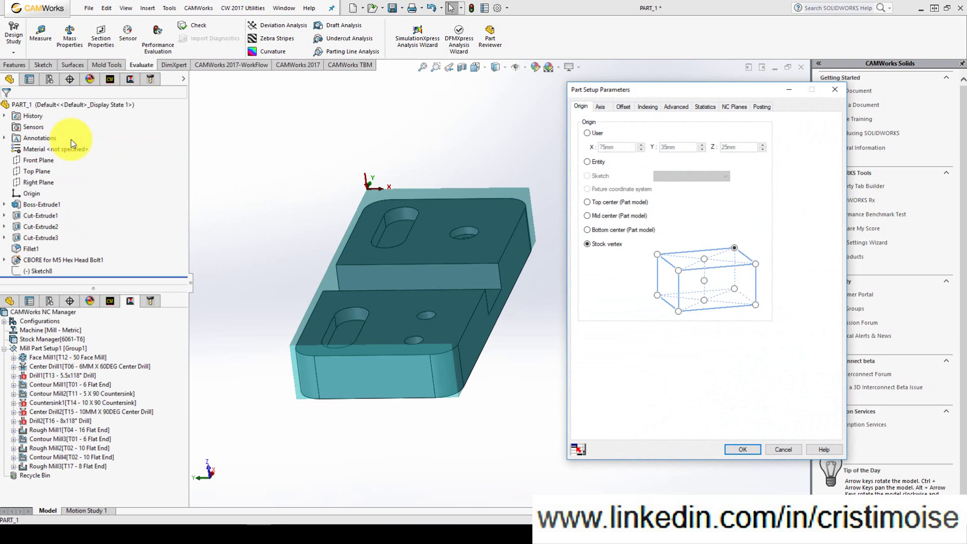